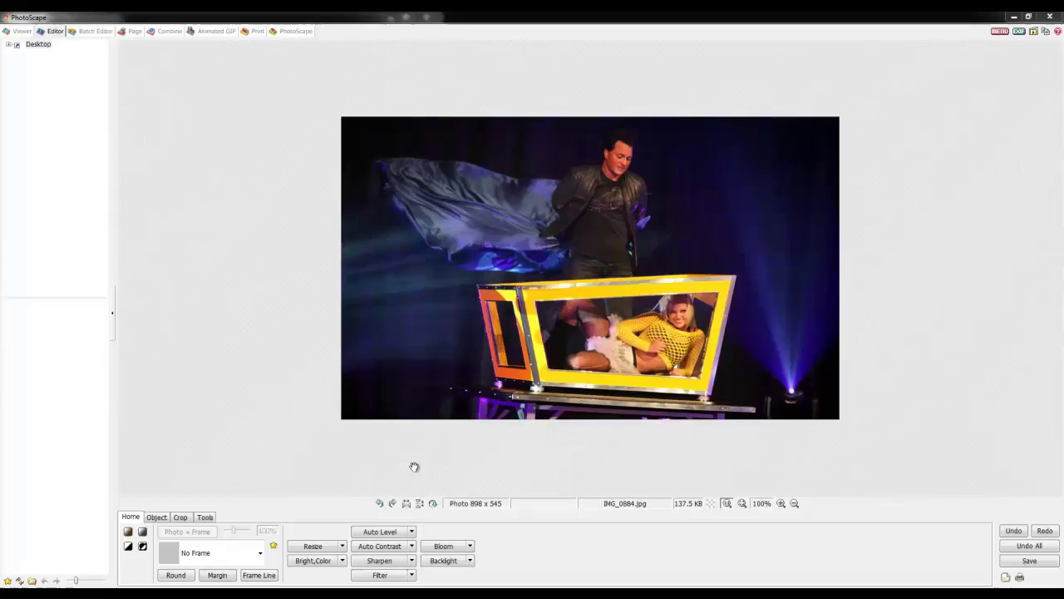
click(380, 503)
click(373, 511)
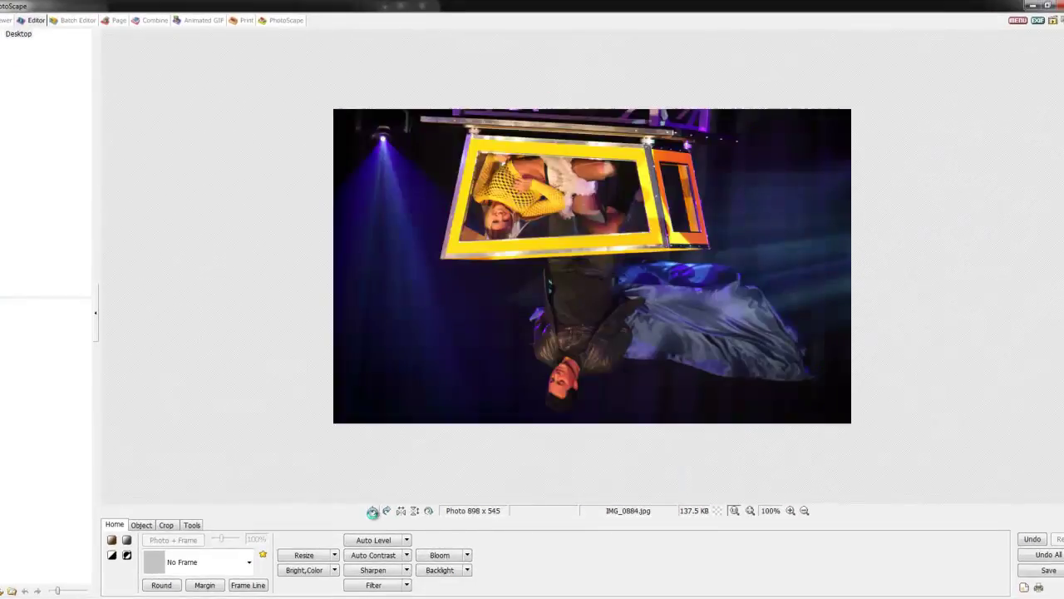
click(373, 511)
click(372, 511)
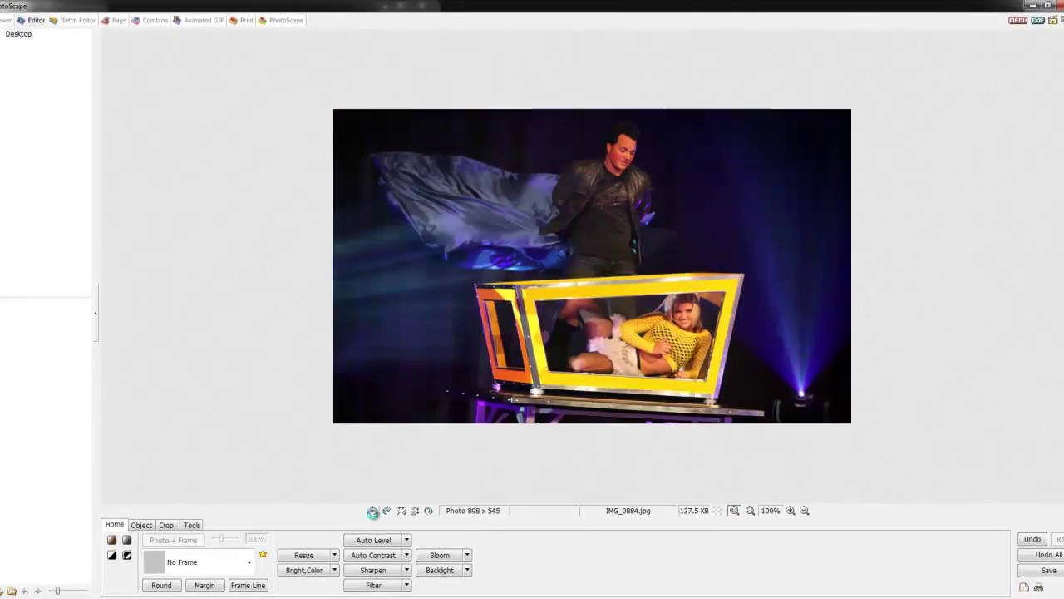
click(372, 512)
click(372, 511)
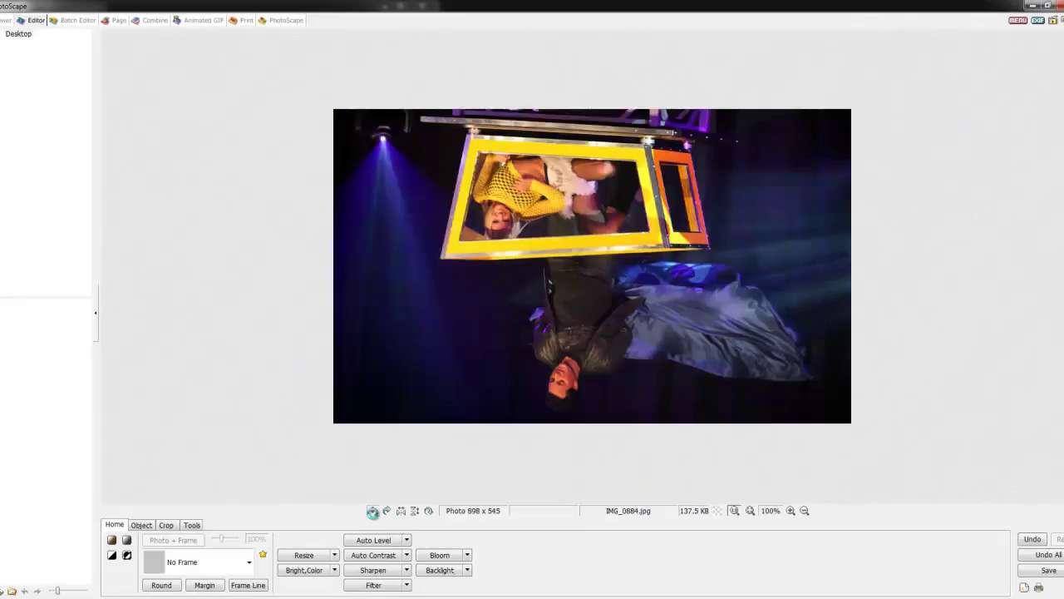
click(372, 511)
click(372, 511)
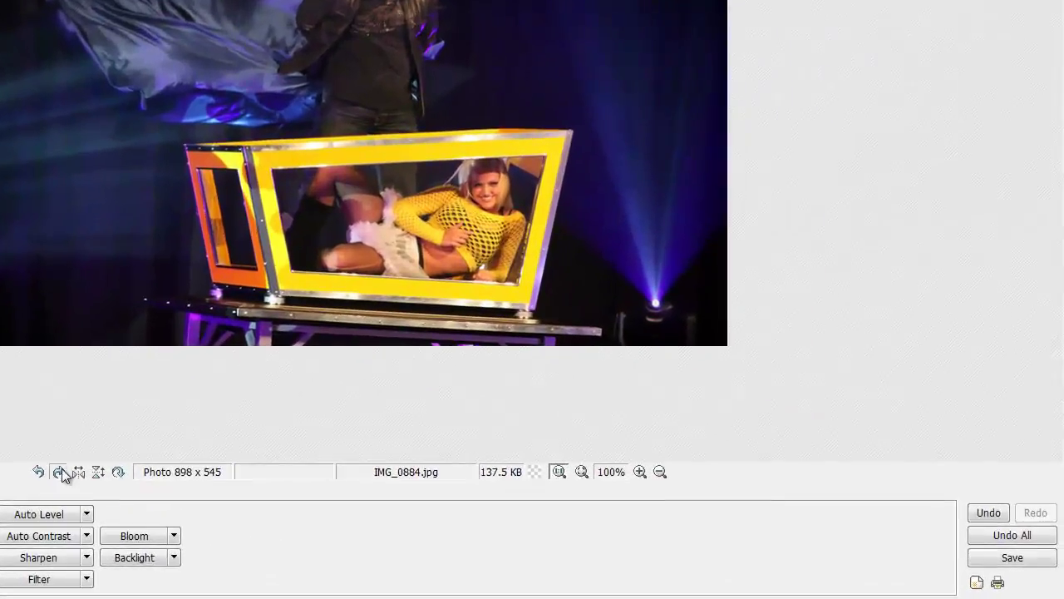
click(61, 471)
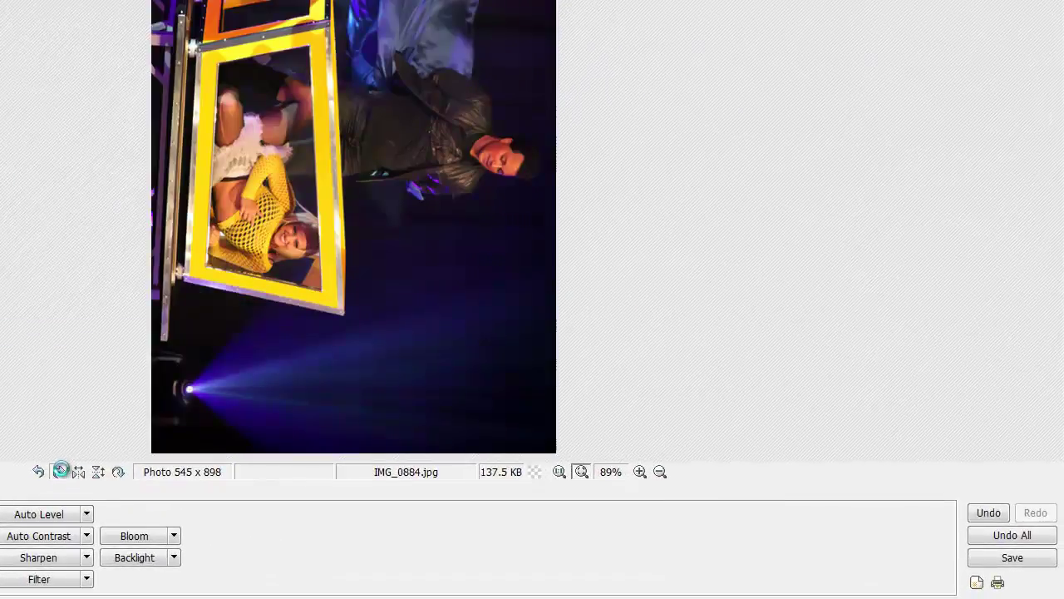
click(61, 472)
click(61, 472)
click(61, 471)
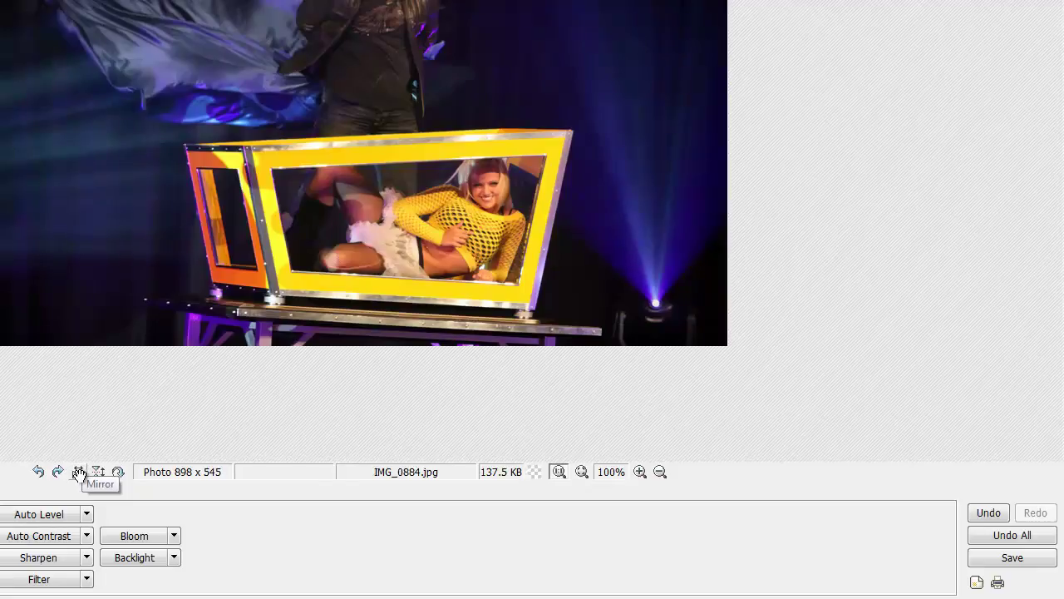
click(79, 472)
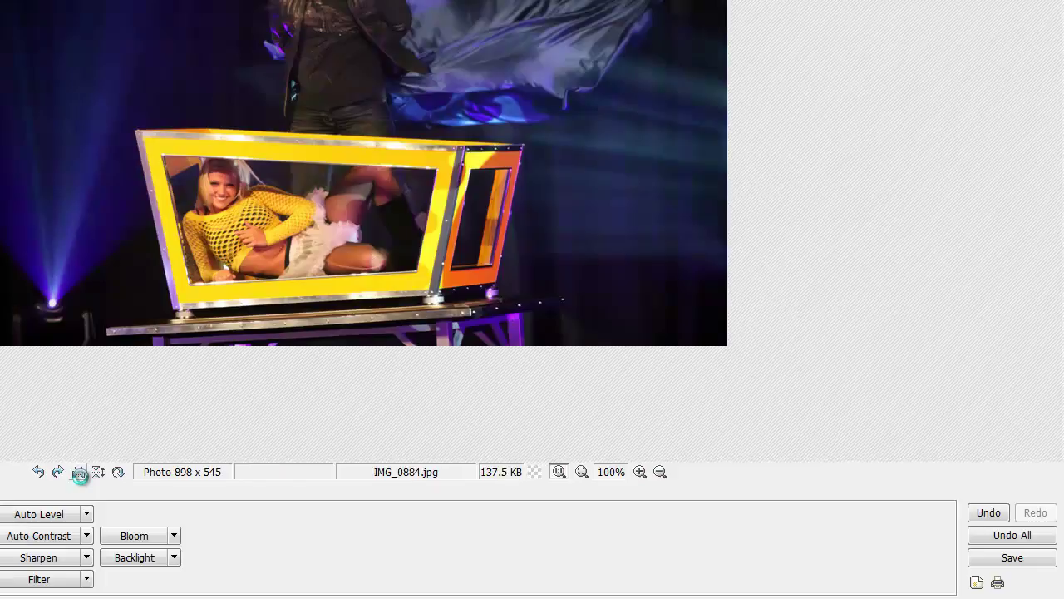
click(79, 473)
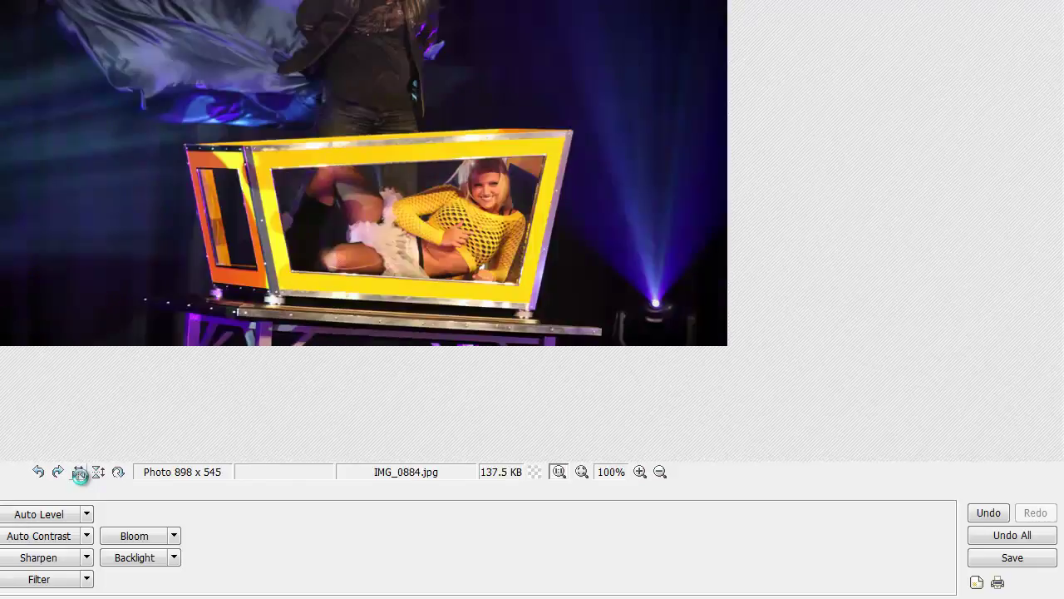
click(78, 472)
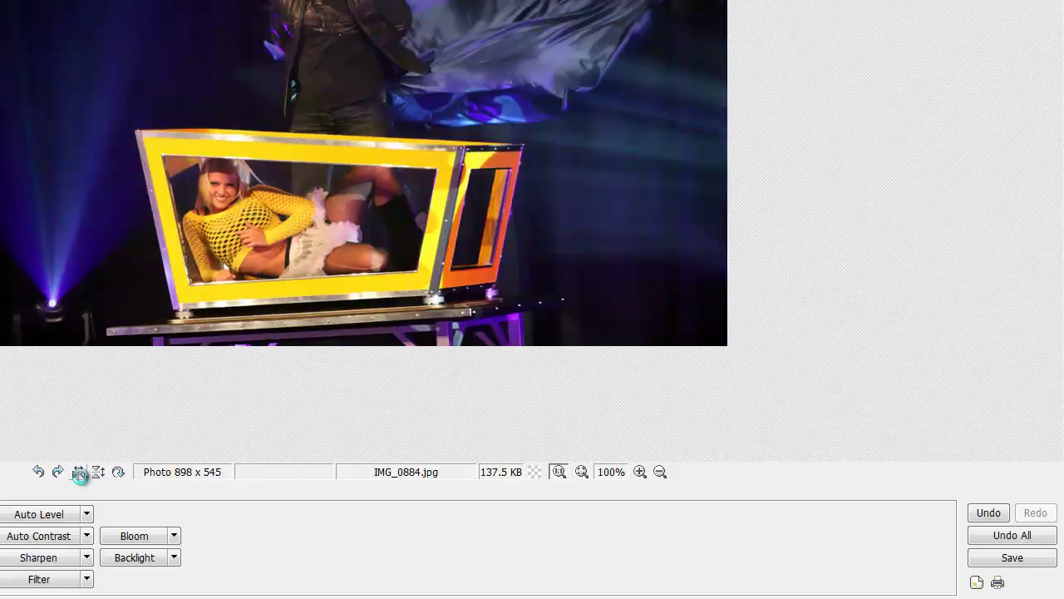
click(79, 472)
click(79, 472)
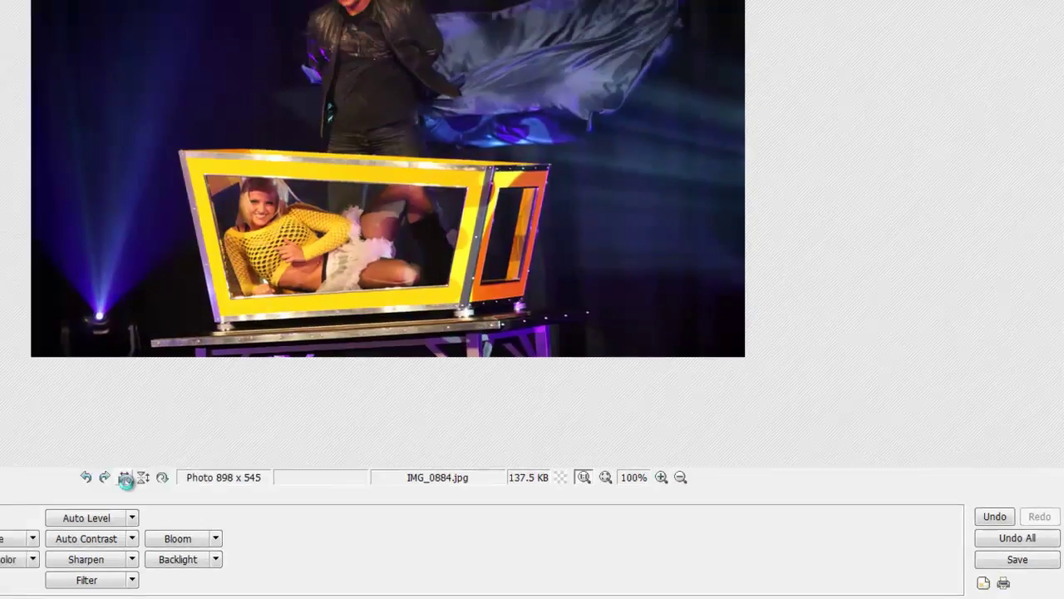
click(78, 472)
click(356, 505)
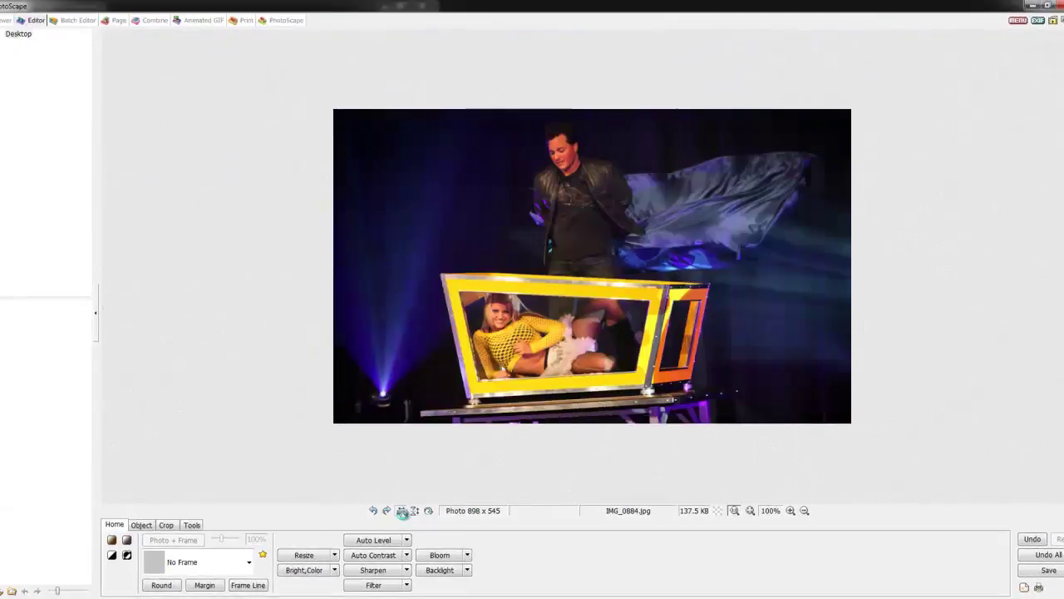
click(403, 513)
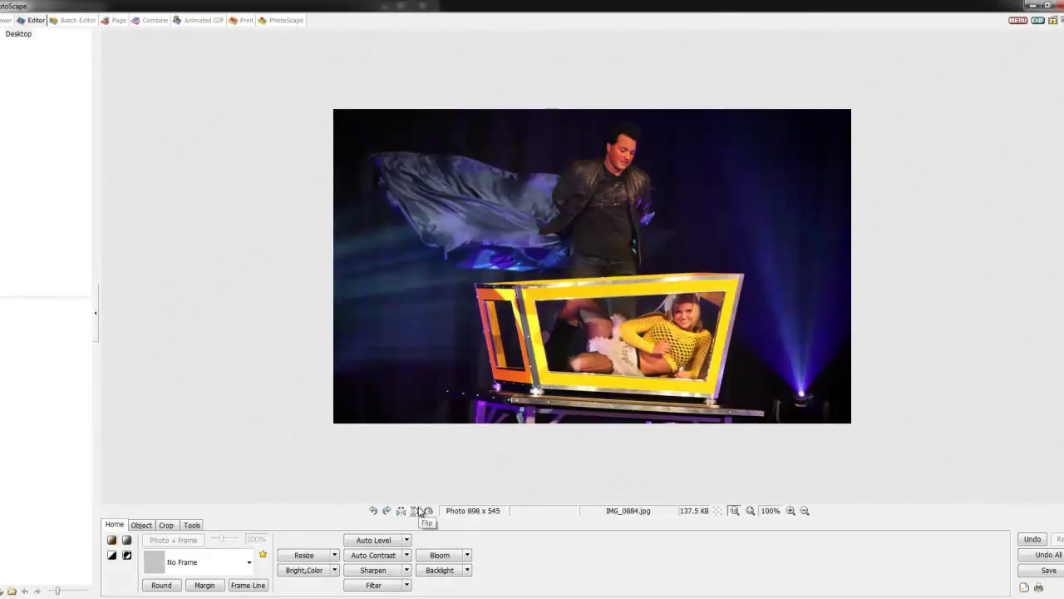
click(417, 511)
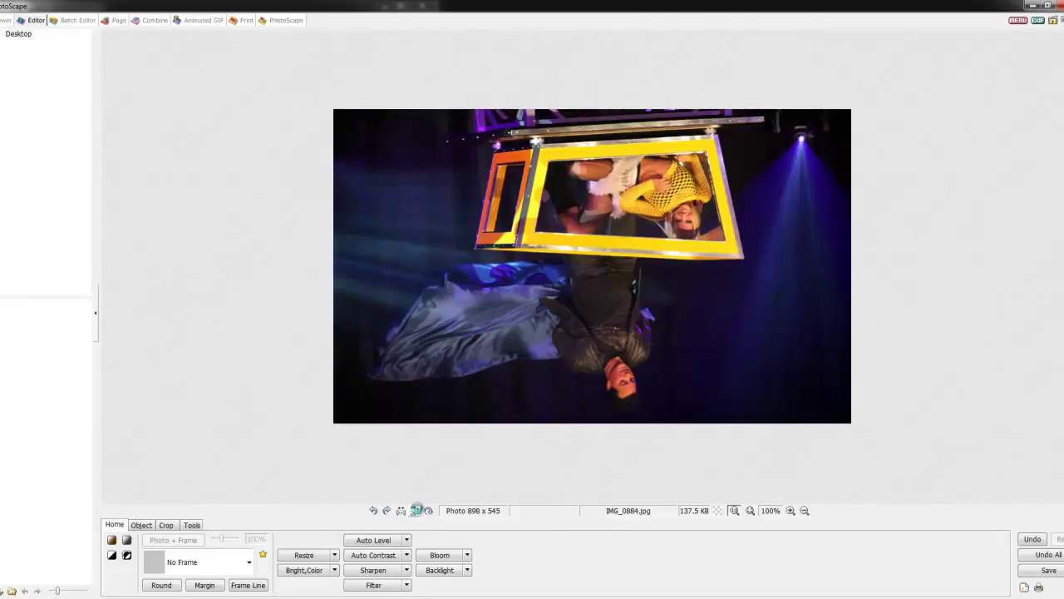
click(418, 510)
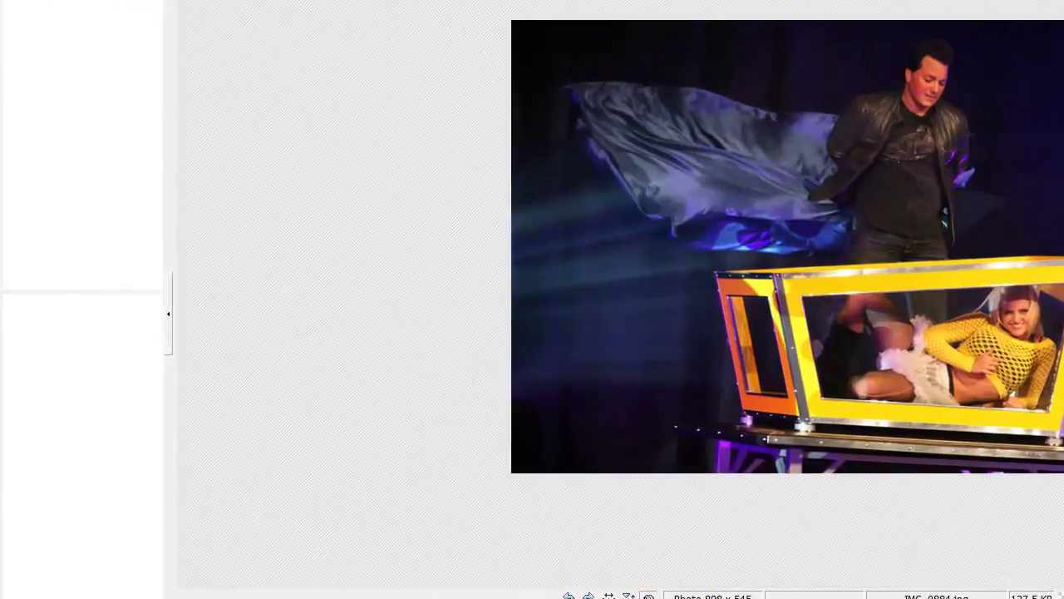
Tilt IMG_0884.jpg by 14.85 degrees with the Rotate Arbitrary leveling slider and apply it
click(429, 511)
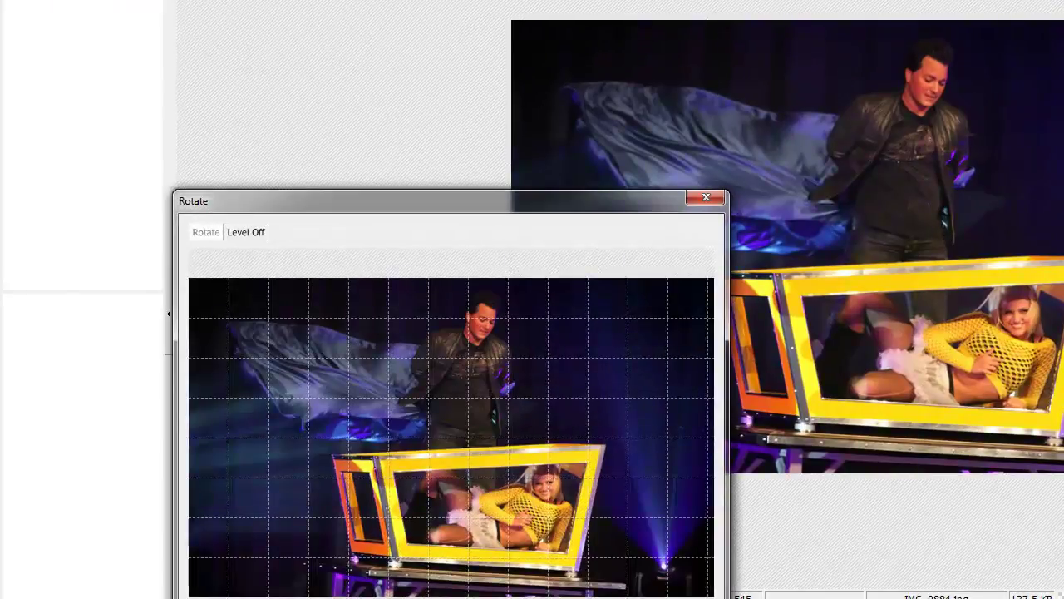
drag(527, 204, 501, 20)
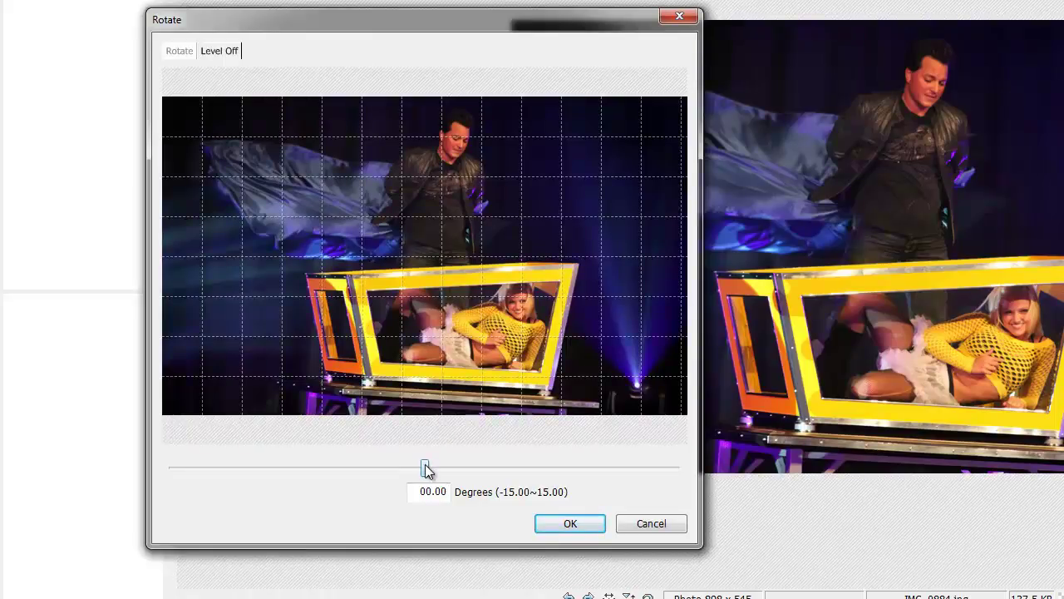
drag(425, 469, 675, 482)
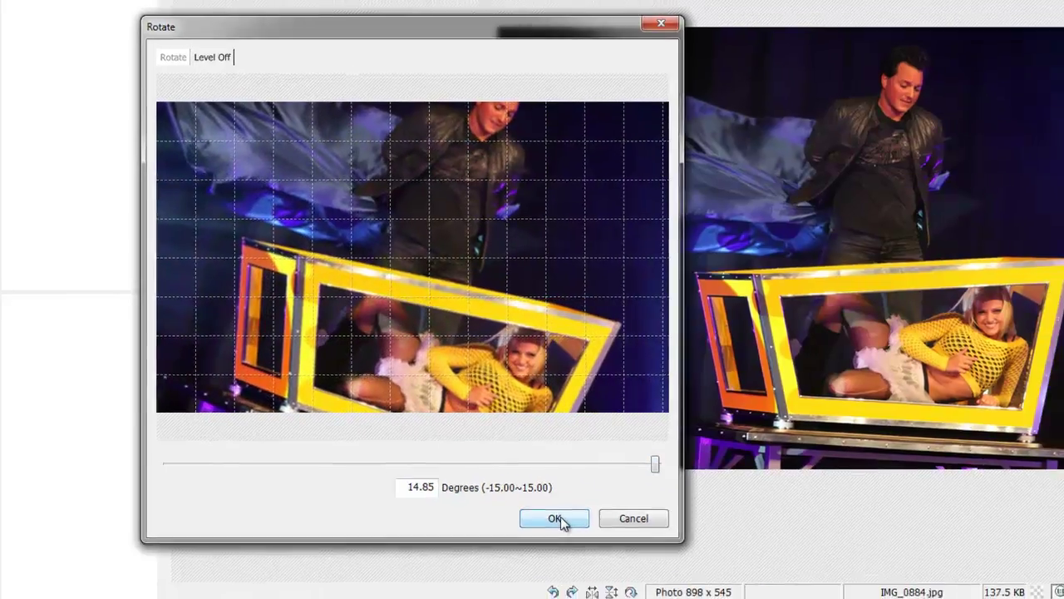
click(555, 518)
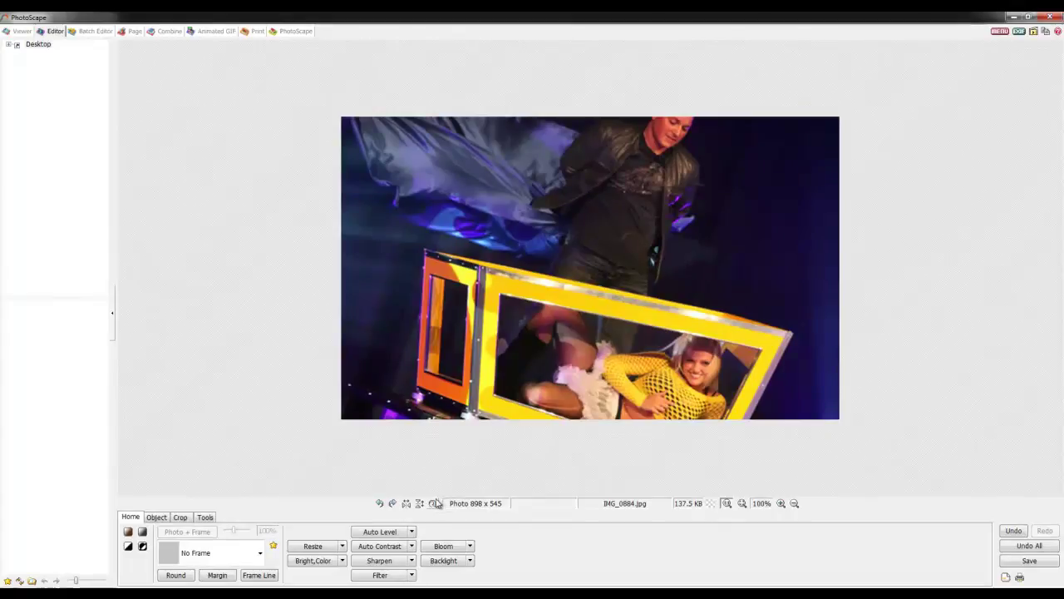
Reopen free rotation and set the overflow method to Wrap for uncovered edges
click(435, 503)
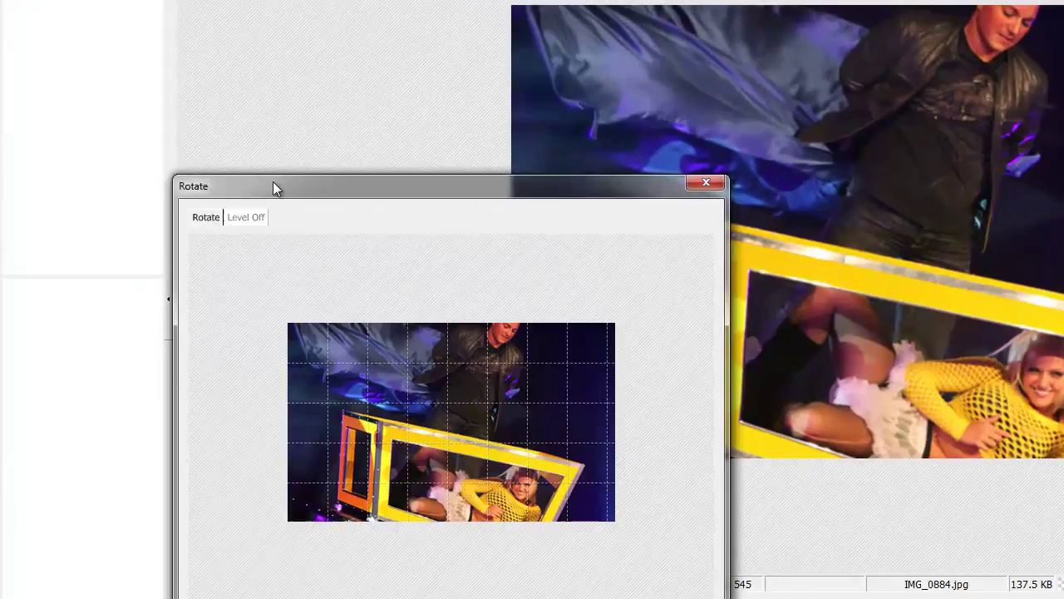
drag(267, 187, 274, 47)
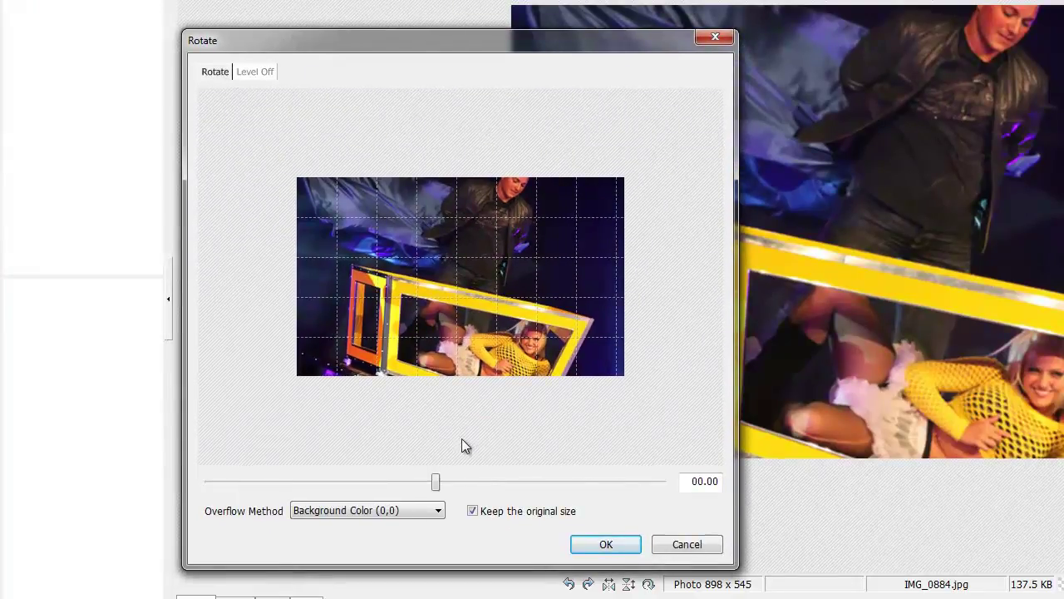
click(438, 510)
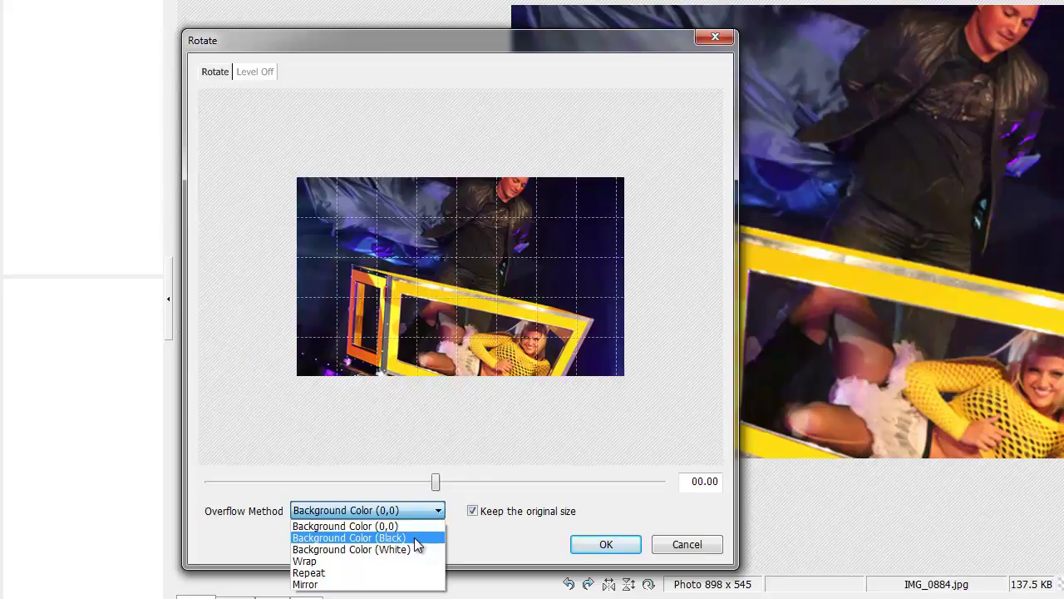
click(410, 562)
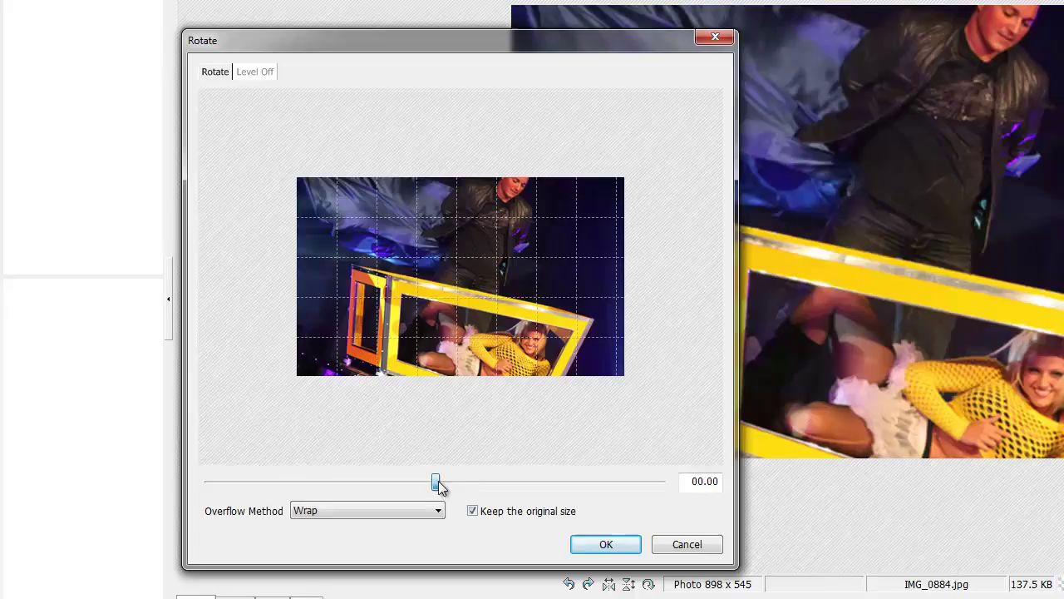
Preview the rotation at 7 degrees, passing through 68 degrees on the way
drag(439, 483, 246, 487)
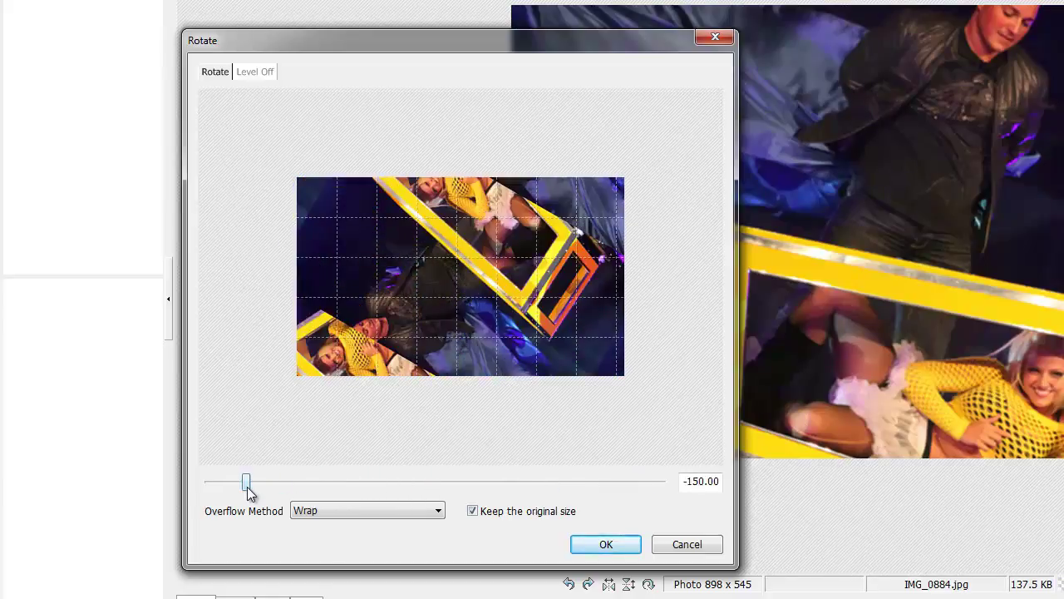
drag(379, 488, 444, 489)
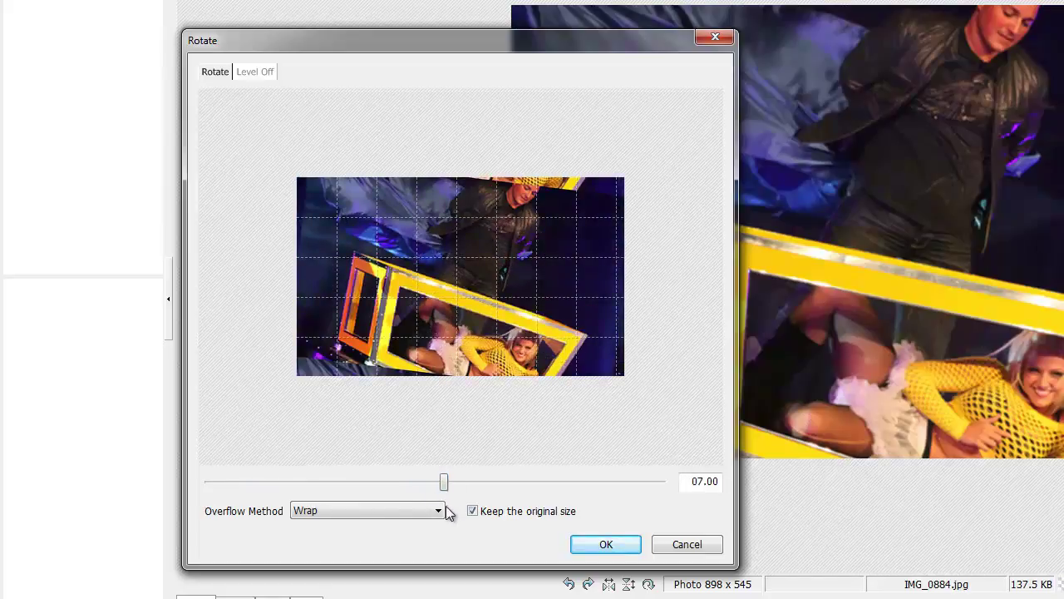
click(439, 509)
Preview Repeat overflow at 31 degrees, then Mirror overflow at 88 and 91 degrees
click(391, 572)
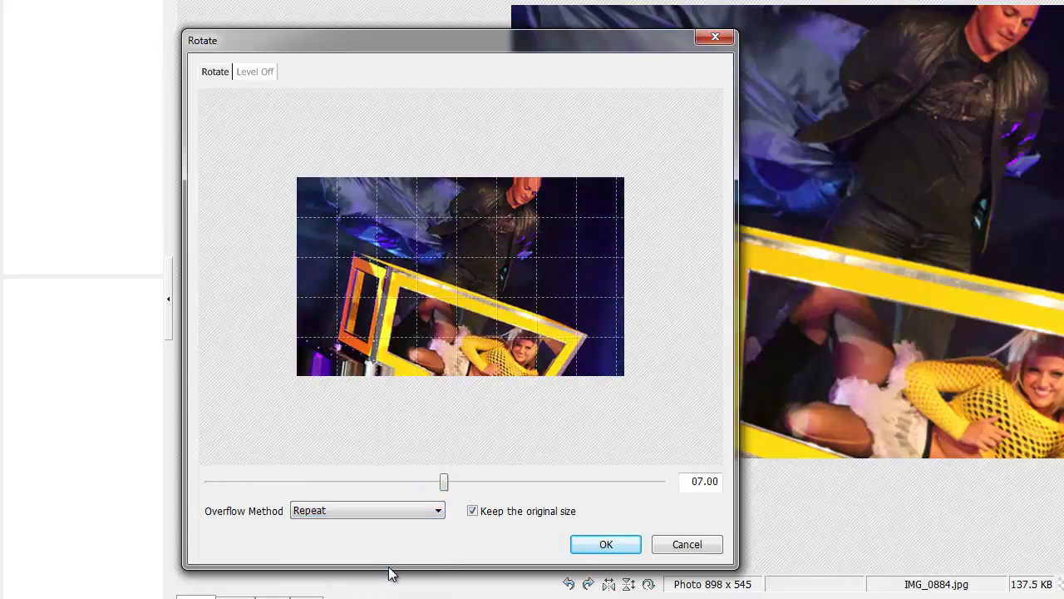
mouse_move(446, 489)
mouse_down()
mouse_move(587, 482)
mouse_move(271, 485)
mouse_move(433, 478)
mouse_up()
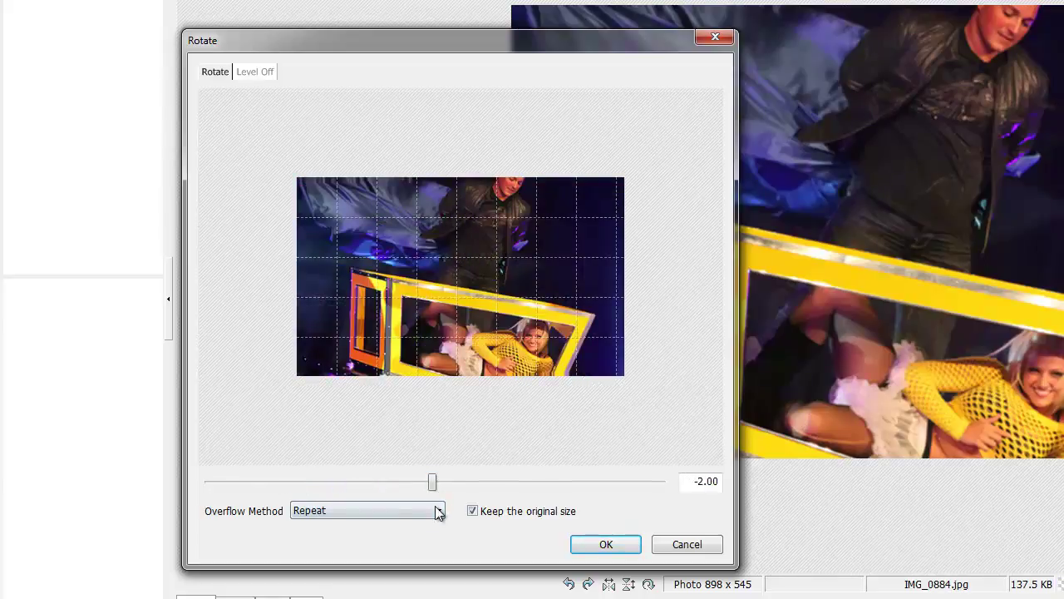
click(438, 511)
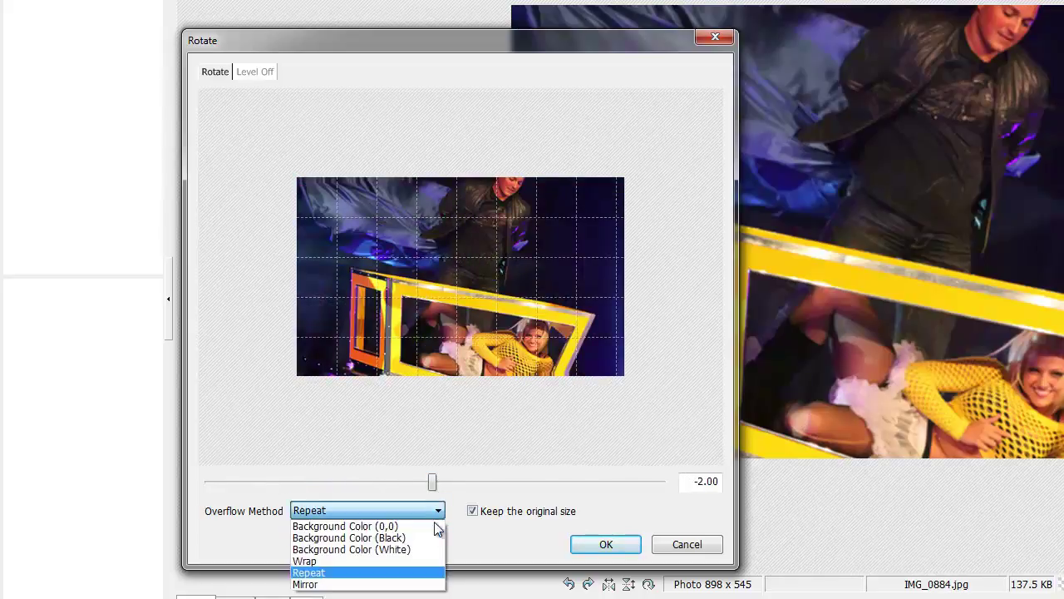
click(409, 584)
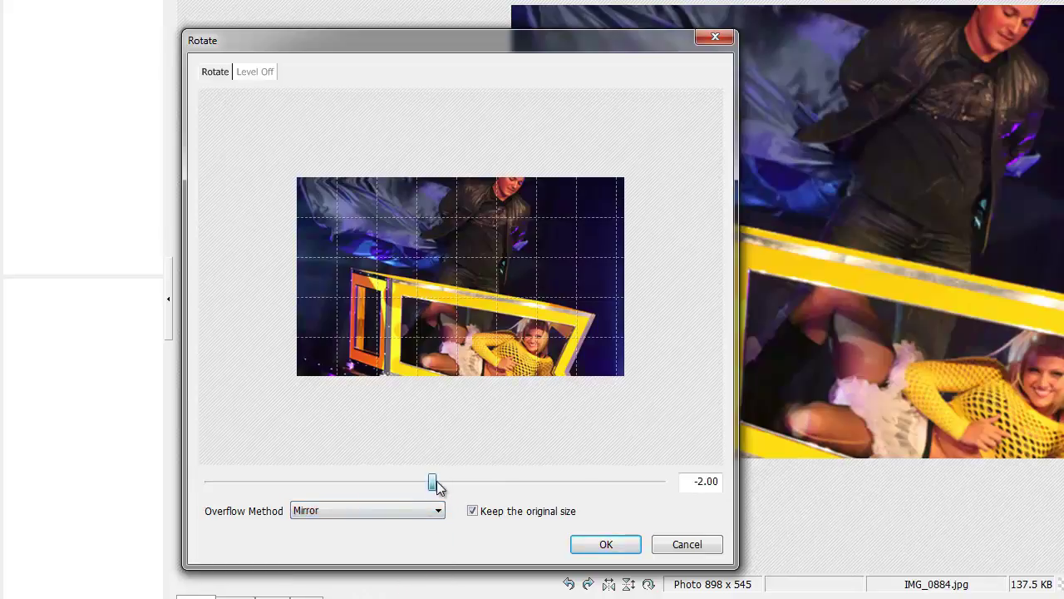
drag(435, 483, 616, 483)
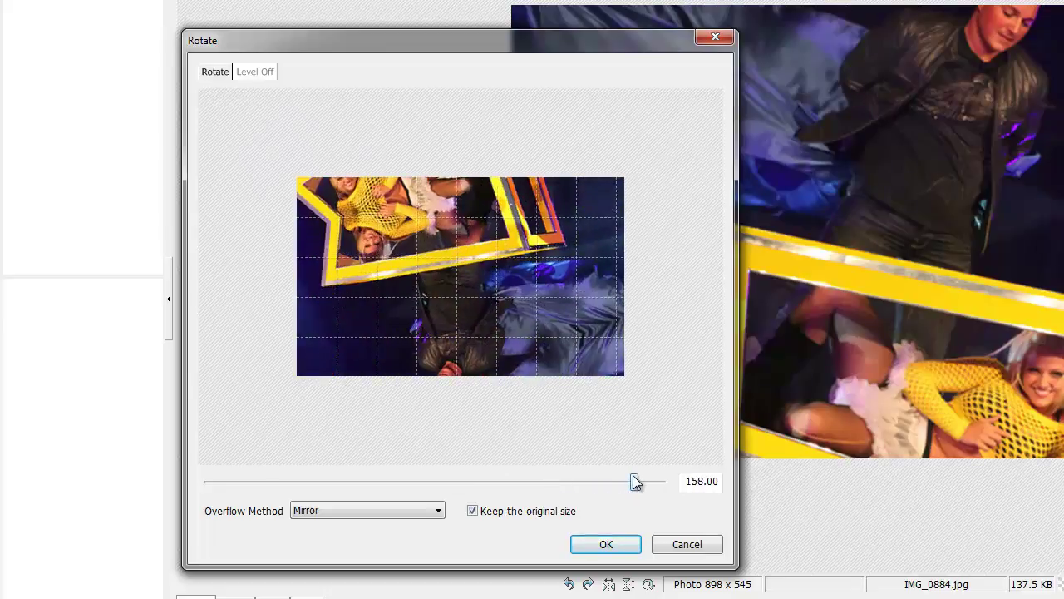
drag(635, 483, 497, 482)
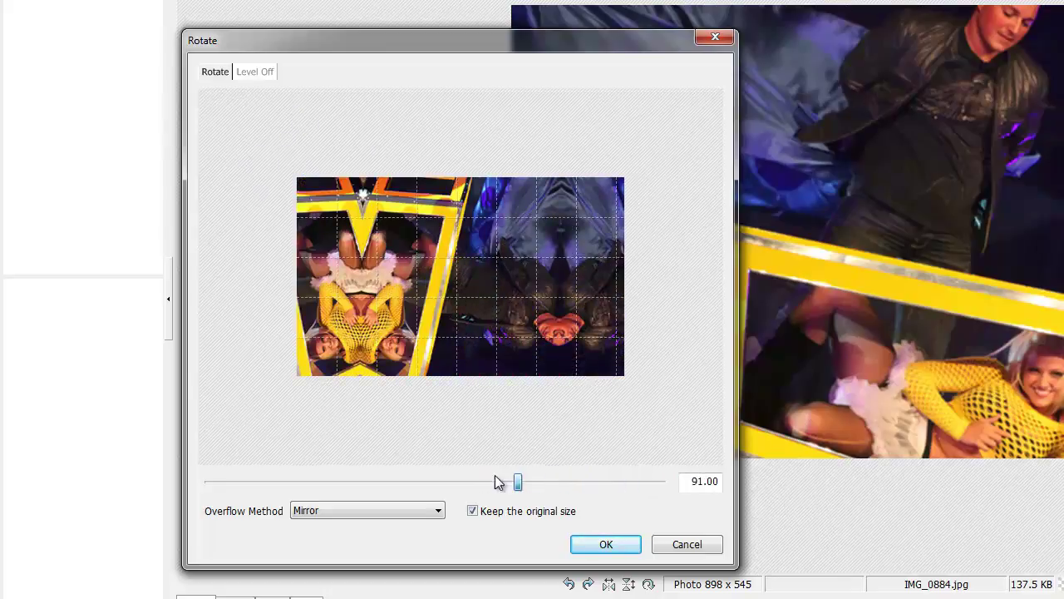